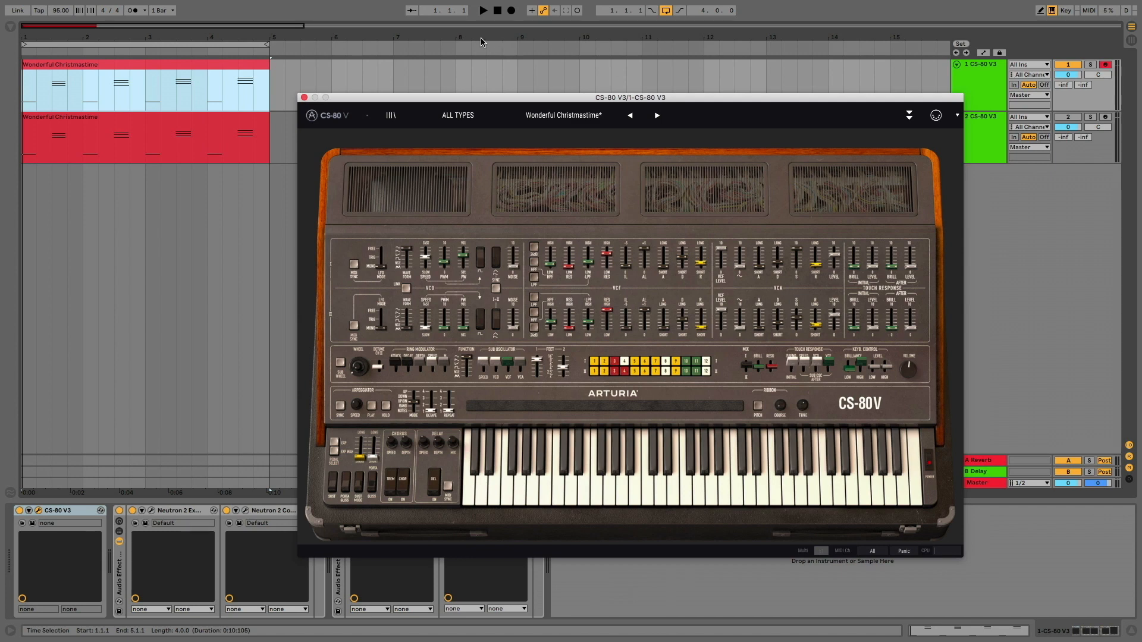
Play the Wonderful Christmastime loop through the first CS-80 V3 track and stop it
{"action": "left_click", "coordinate": [483, 11]}
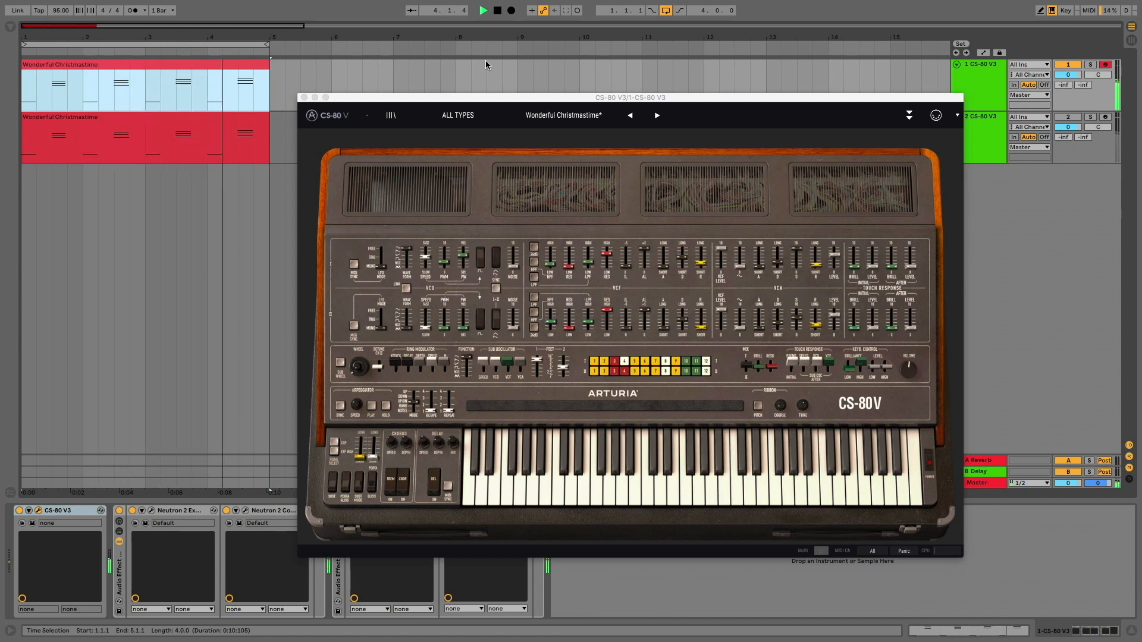
{"action": "key", "text": "space"}
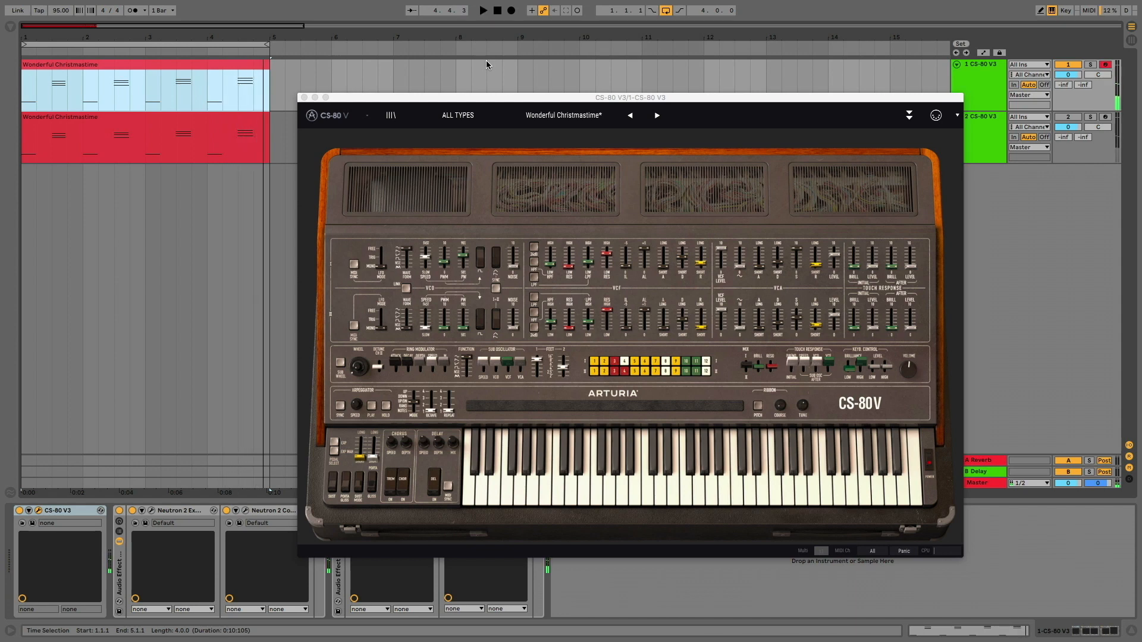
Solo and record-arm the second CS-80 V3 track, and close the first track's synth window
{"action": "left_click", "coordinate": [999, 120]}
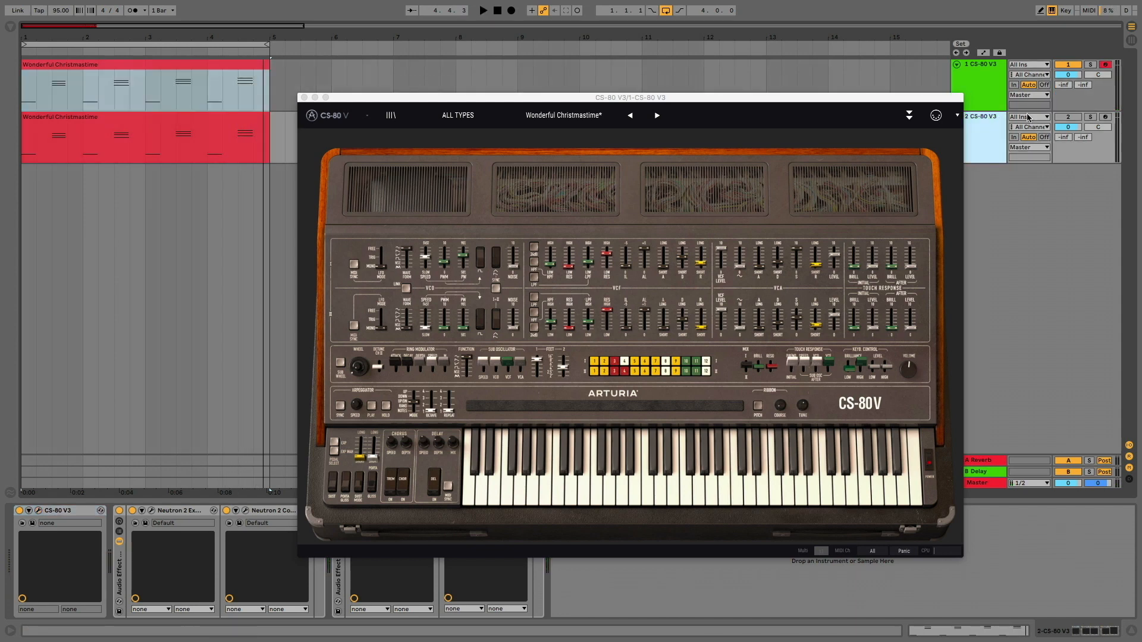
{"action": "left_click", "coordinate": [1090, 117]}
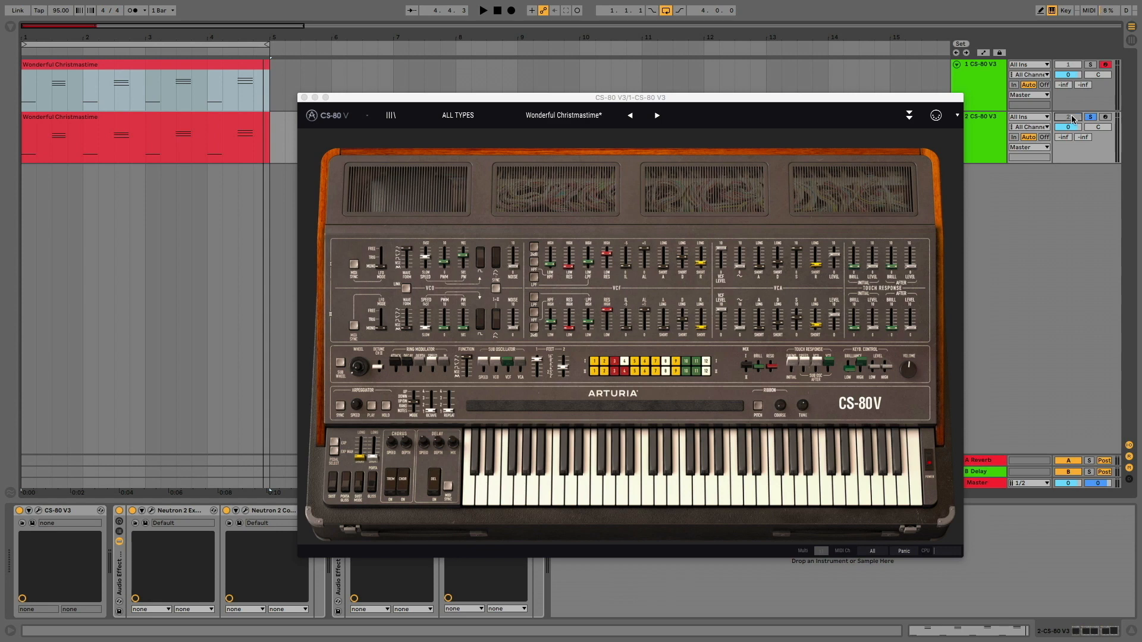
{"action": "left_click", "coordinate": [1105, 118]}
{"action": "left_click", "coordinate": [304, 97]}
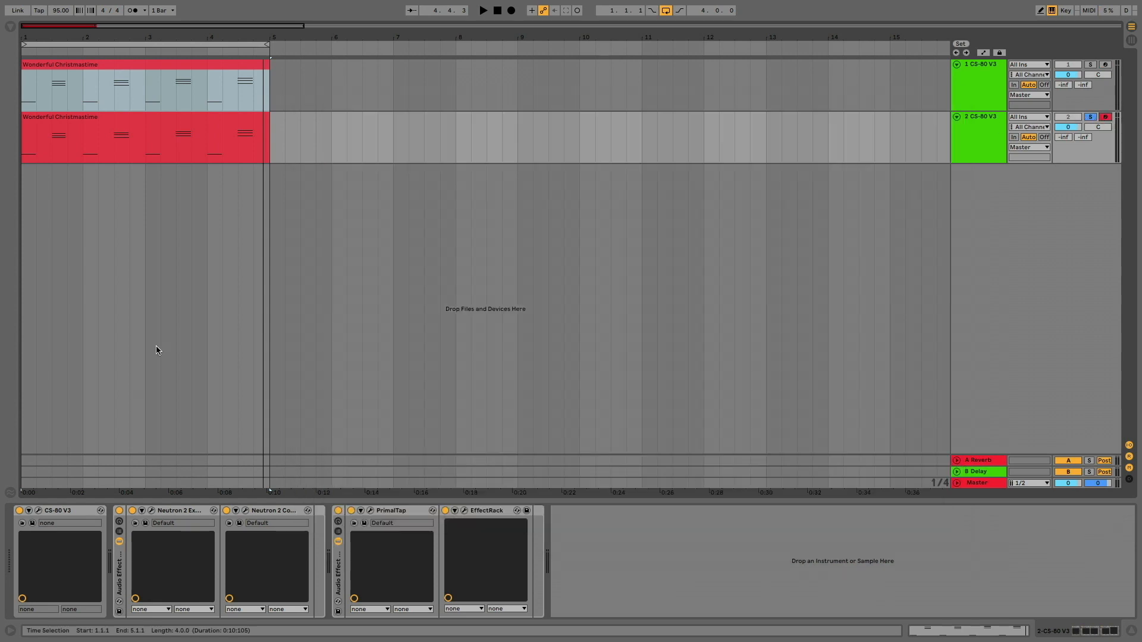
Open the second track's CS-80 V3 synth and switch off the track's audio effect racks
{"action": "left_click", "coordinate": [38, 510]}
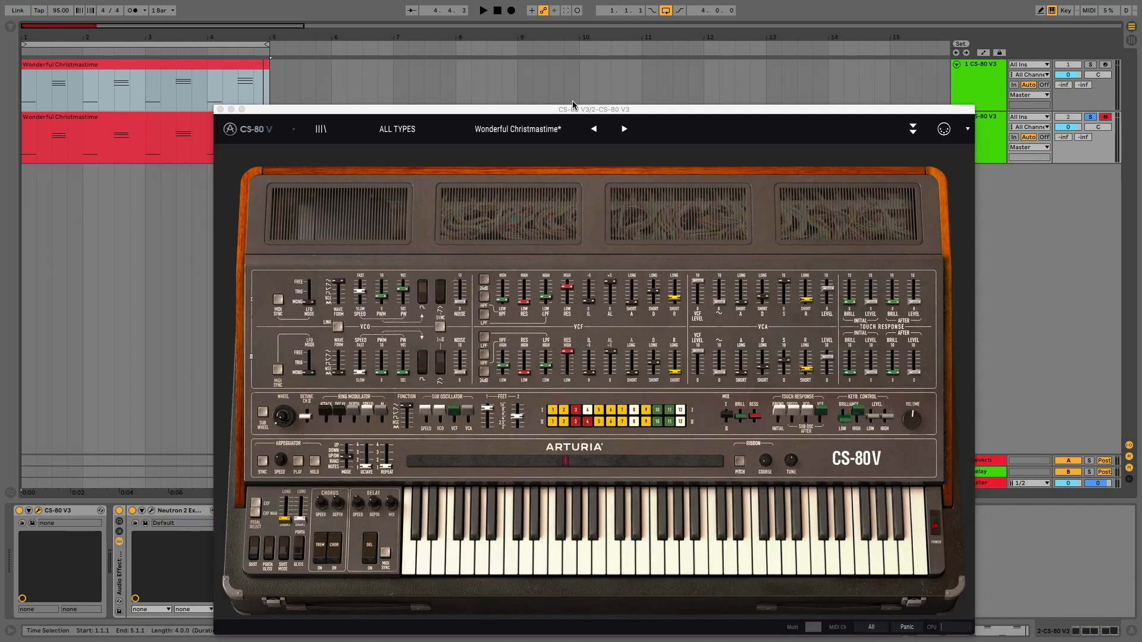
{"action": "left_click_drag", "start_coordinate": [575, 110], "coordinate": [516, 73]}
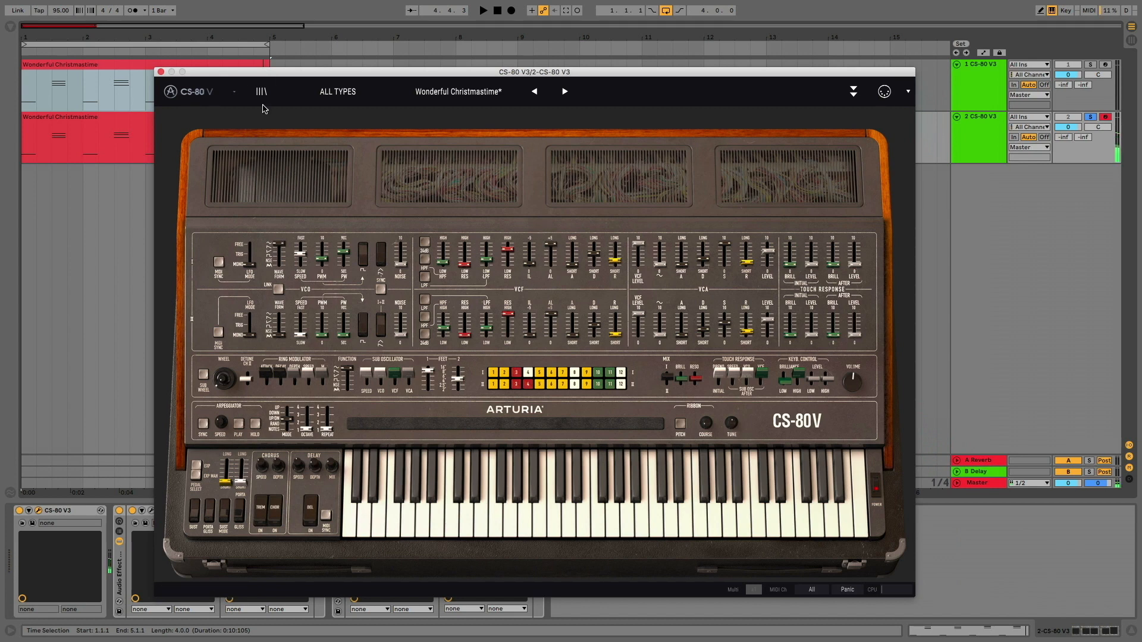
{"action": "left_click_drag", "start_coordinate": [284, 73], "coordinate": [483, 53]}
{"action": "left_click", "coordinate": [119, 511]}
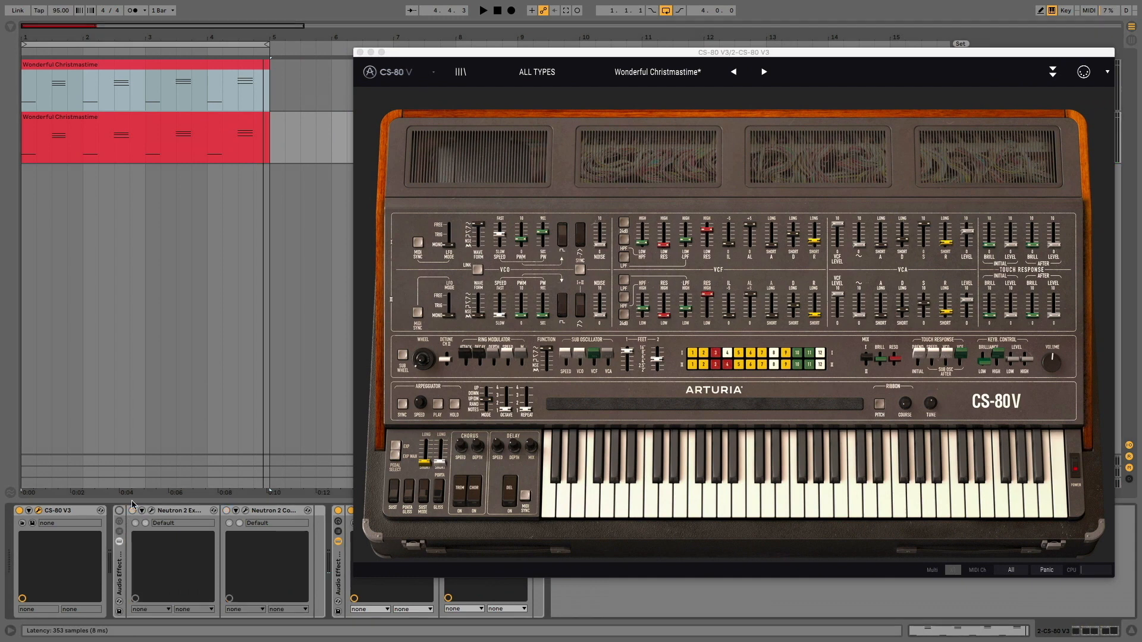
{"action": "left_click_drag", "start_coordinate": [547, 56], "coordinate": [365, 55]}
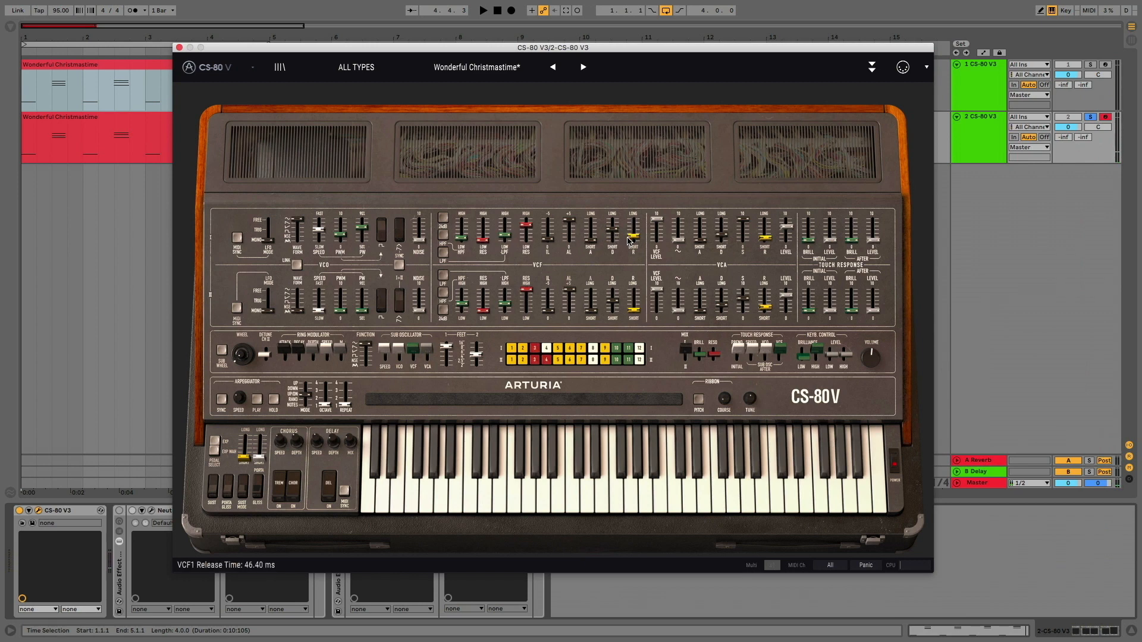
Move the synth's Mix lever and try out the low Brilliance lever of the Keyboard Control section
{"action": "left_click_drag", "start_coordinate": [686, 351], "coordinate": [680, 527]}
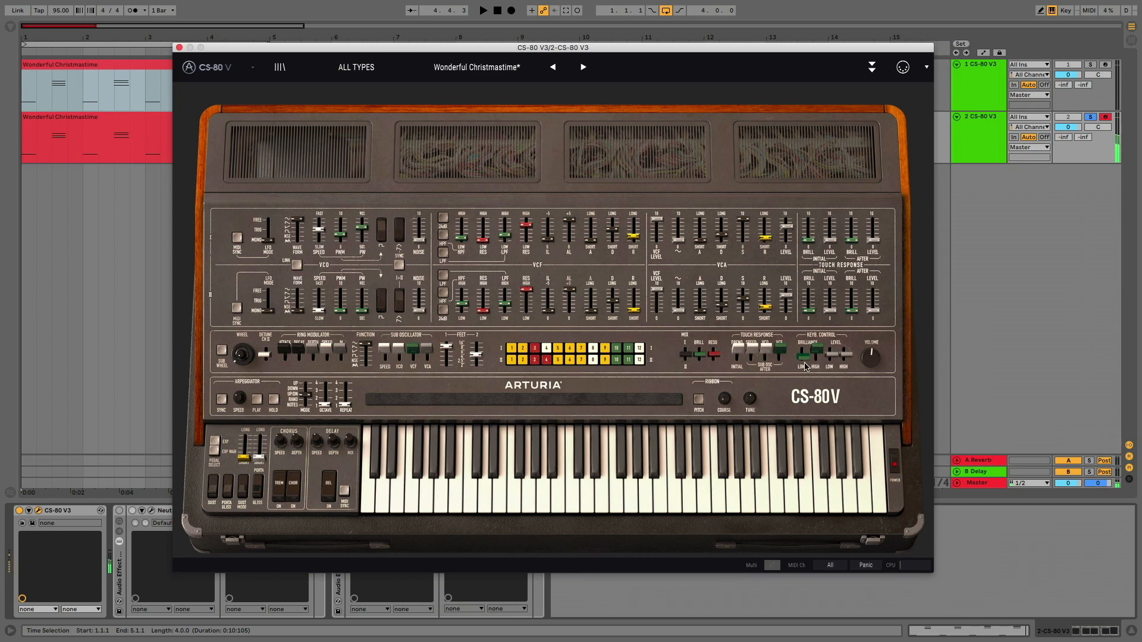
{"action": "left_click_drag", "start_coordinate": [808, 362], "coordinate": [804, 372]}
{"action": "mouse_move", "coordinate": [805, 365]}
{"action": "left_mouse_down"}
{"action": "mouse_move", "coordinate": [800, 234]}
{"action": "mouse_move", "coordinate": [802, 359]}
{"action": "left_mouse_up"}
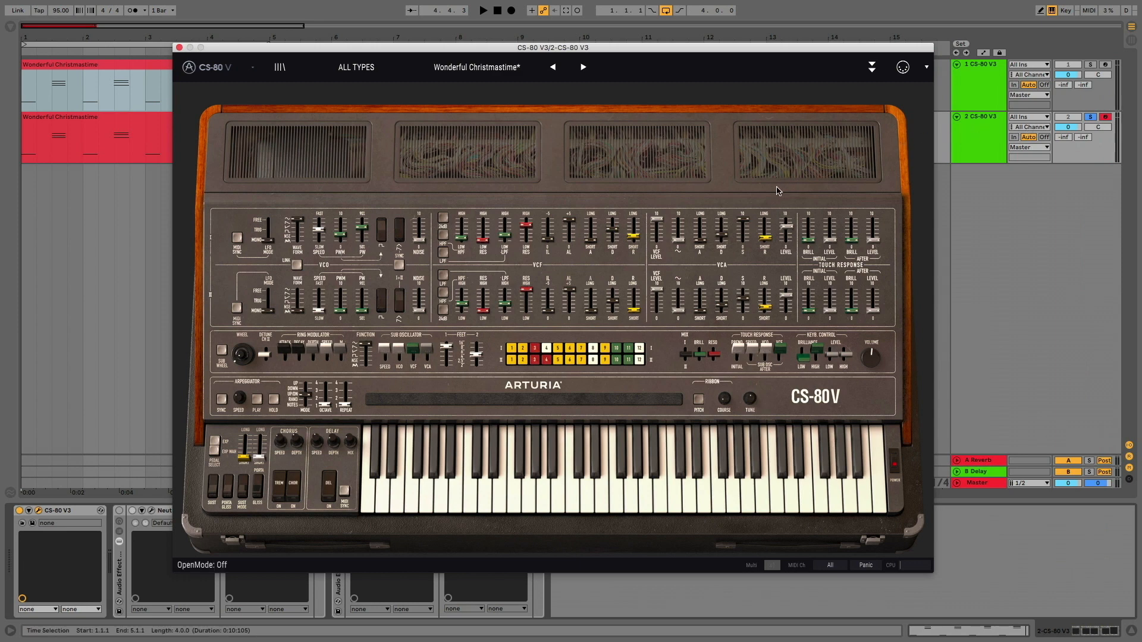
Show the notes of the second track's Wonderful Christmastime clip and play it, clearing the synth window out of the way
{"action": "double_click", "coordinate": [139, 132]}
{"action": "left_click_drag", "start_coordinate": [280, 53], "coordinate": [776, 220]}
{"action": "left_click", "coordinate": [987, 119]}
{"action": "key", "text": "space"}
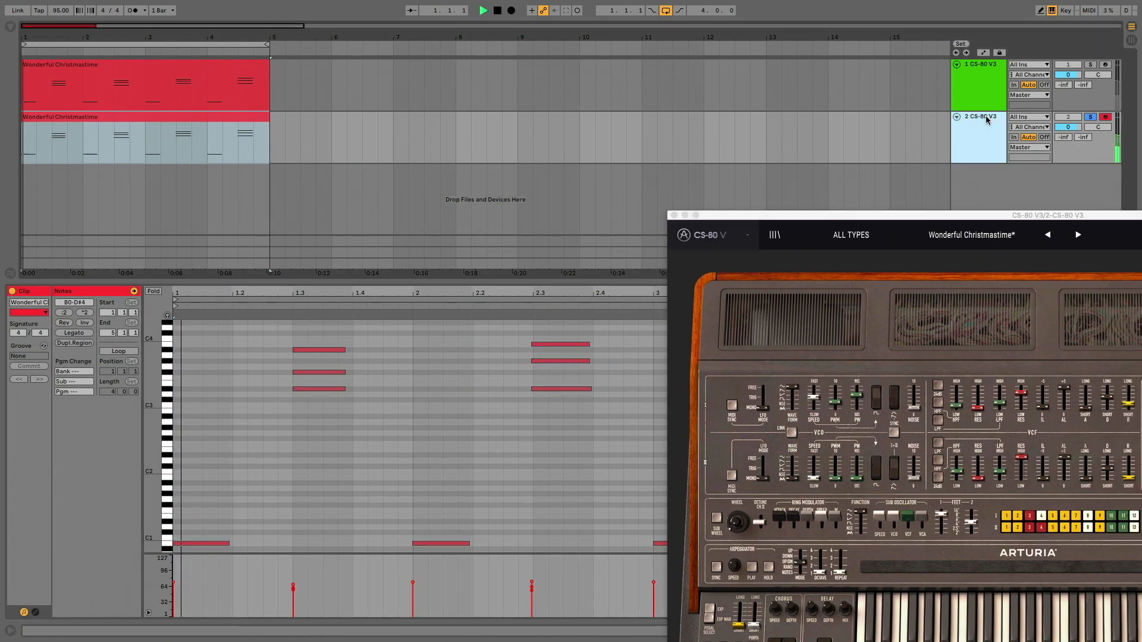
{"action": "left_click", "coordinate": [674, 215]}
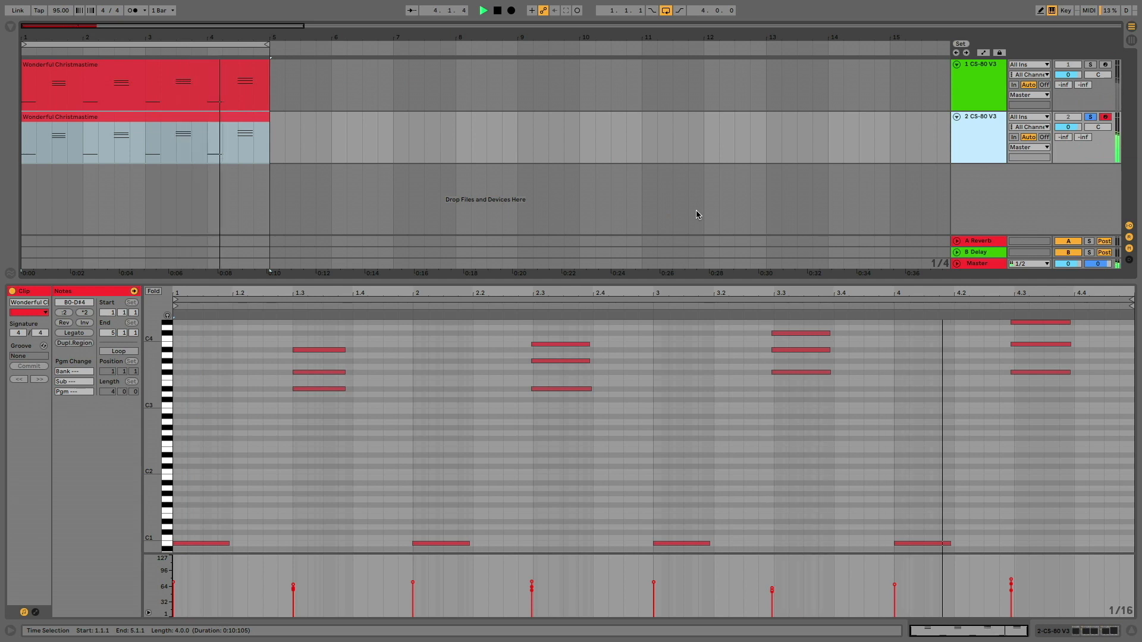
Enable the second track's second effect rack with only PrimalTap active, and audition the loop with PrimalTap open
{"action": "left_click", "coordinate": [980, 123]}
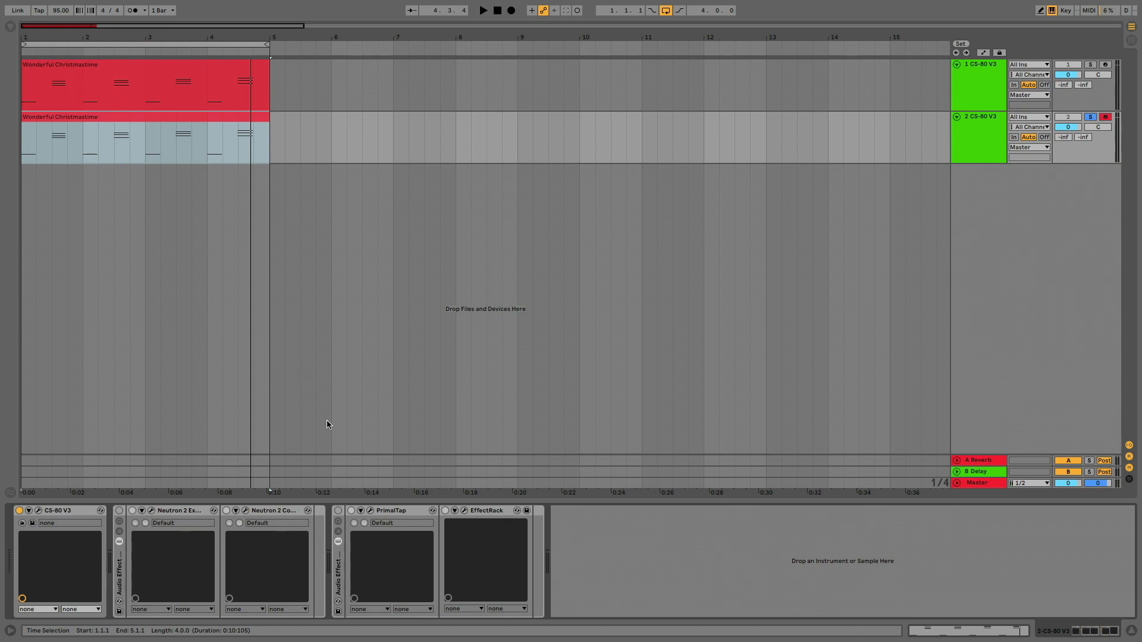
{"action": "left_click", "coordinate": [339, 511]}
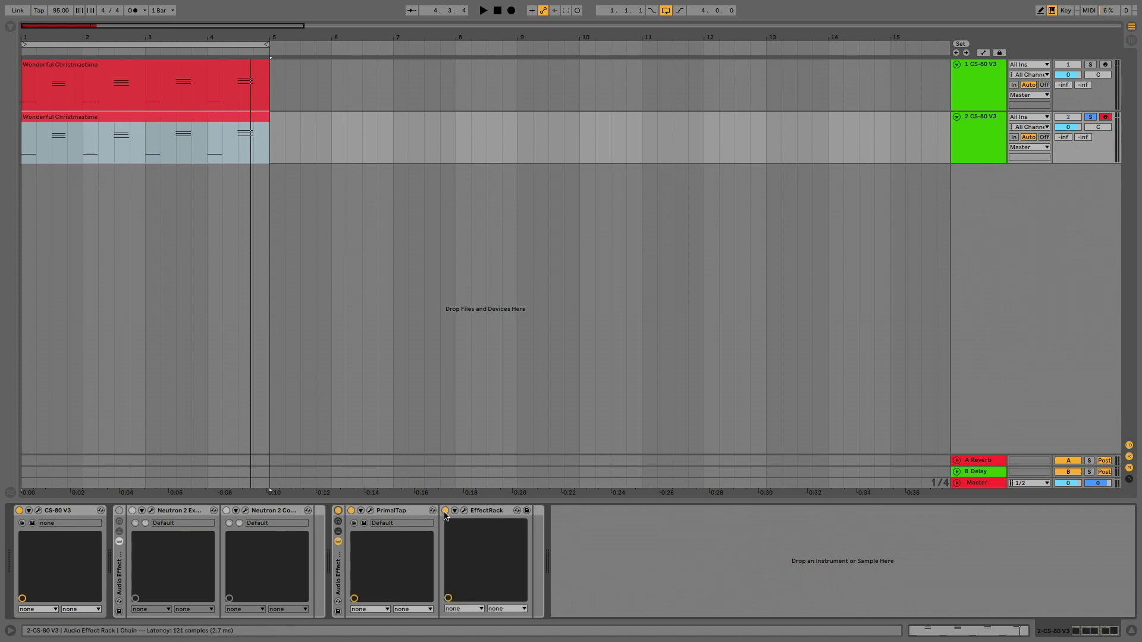
{"action": "left_click", "coordinate": [370, 511]}
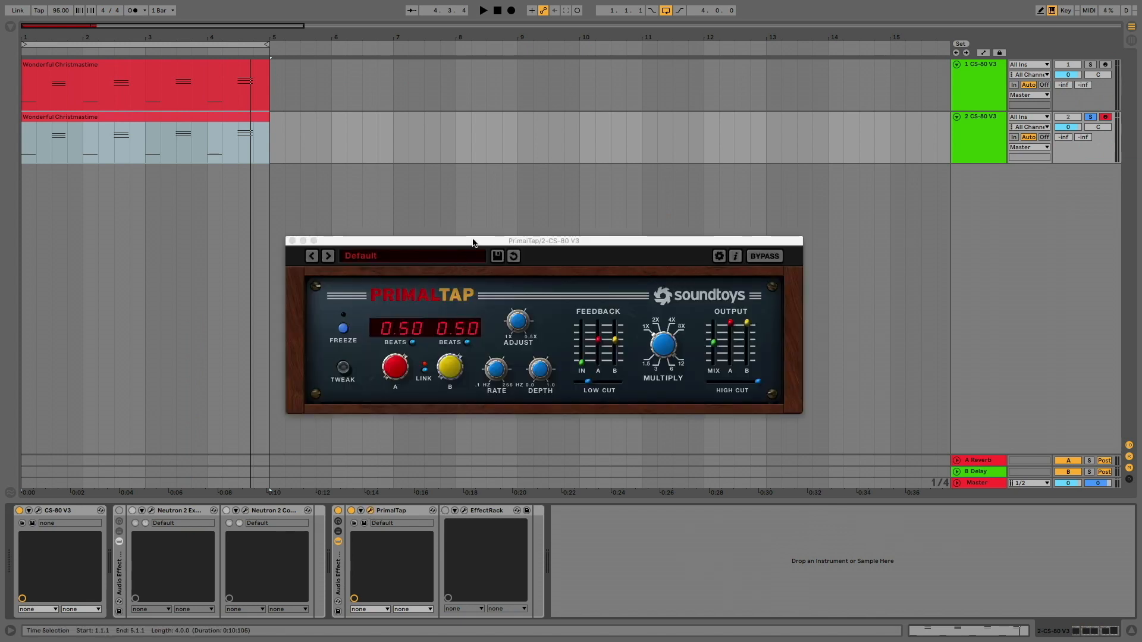
{"action": "left_click_drag", "start_coordinate": [479, 244], "coordinate": [521, 164]}
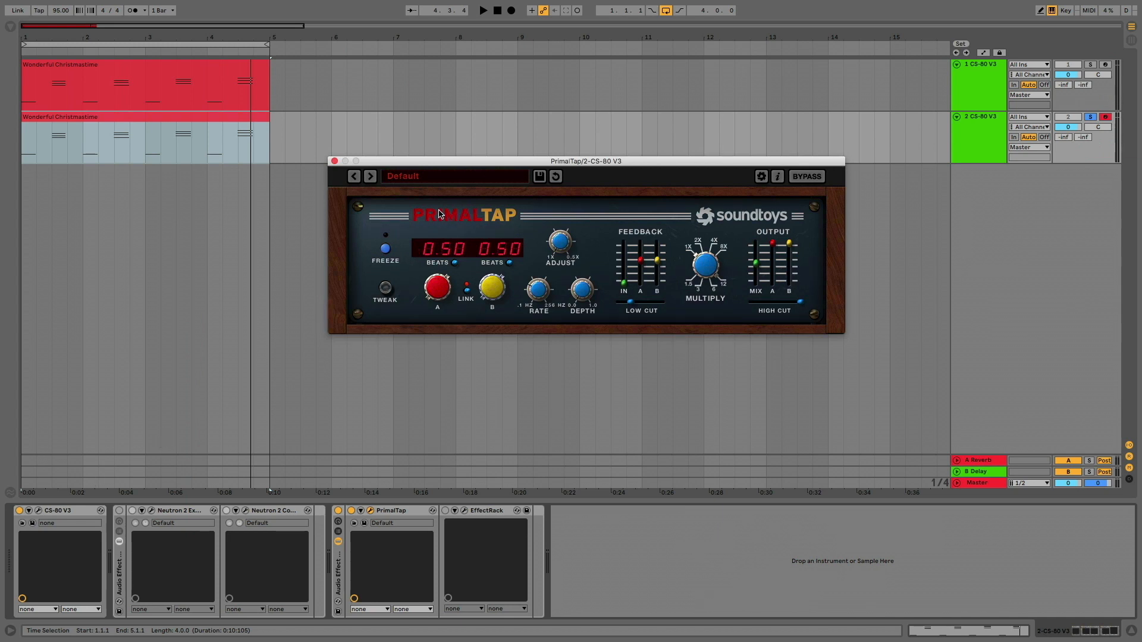
{"action": "key", "text": "space"}
{"action": "key", "text": "space"}
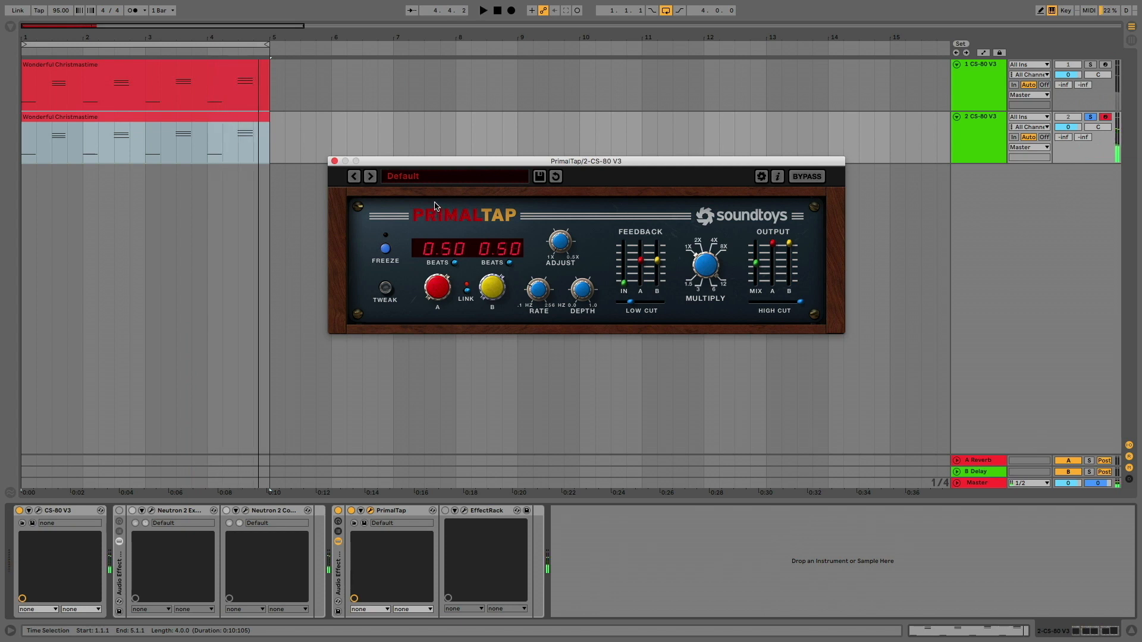
Switch PrimalTap's linked A and B delays to time mode and try 97.3 with the loop playing
{"action": "mouse_move", "coordinate": [440, 288]}
{"action": "left_mouse_down"}
{"action": "mouse_move", "coordinate": [433, 311]}
{"action": "mouse_move", "coordinate": [437, 279]}
{"action": "mouse_move", "coordinate": [428, 305]}
{"action": "left_mouse_up"}
{"action": "left_click", "coordinate": [455, 263]}
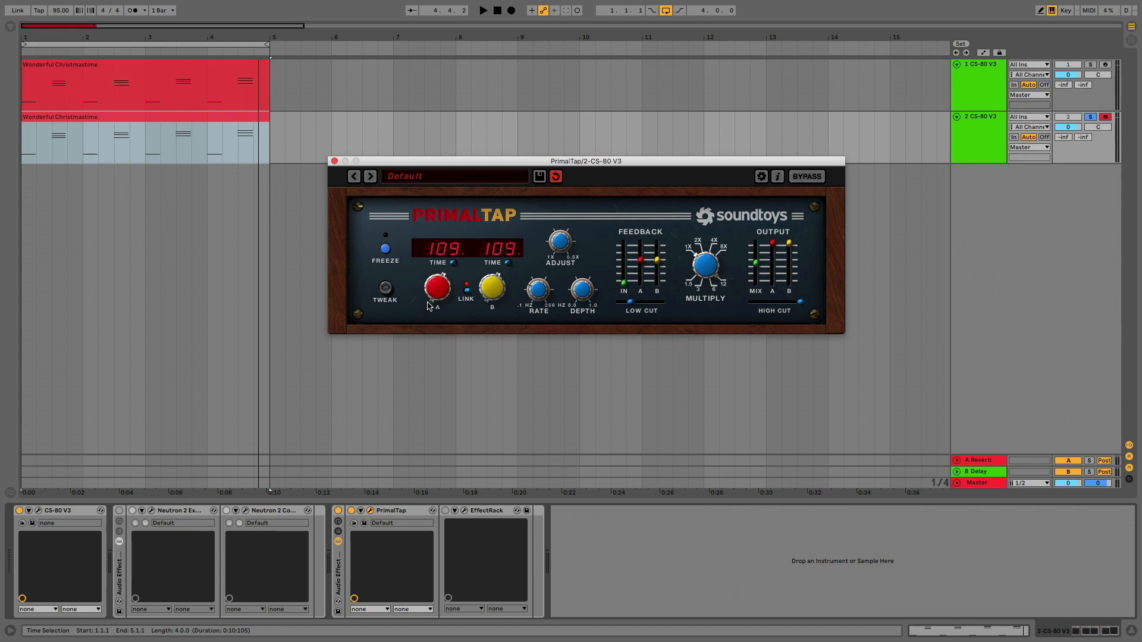
{"action": "key", "text": "space"}
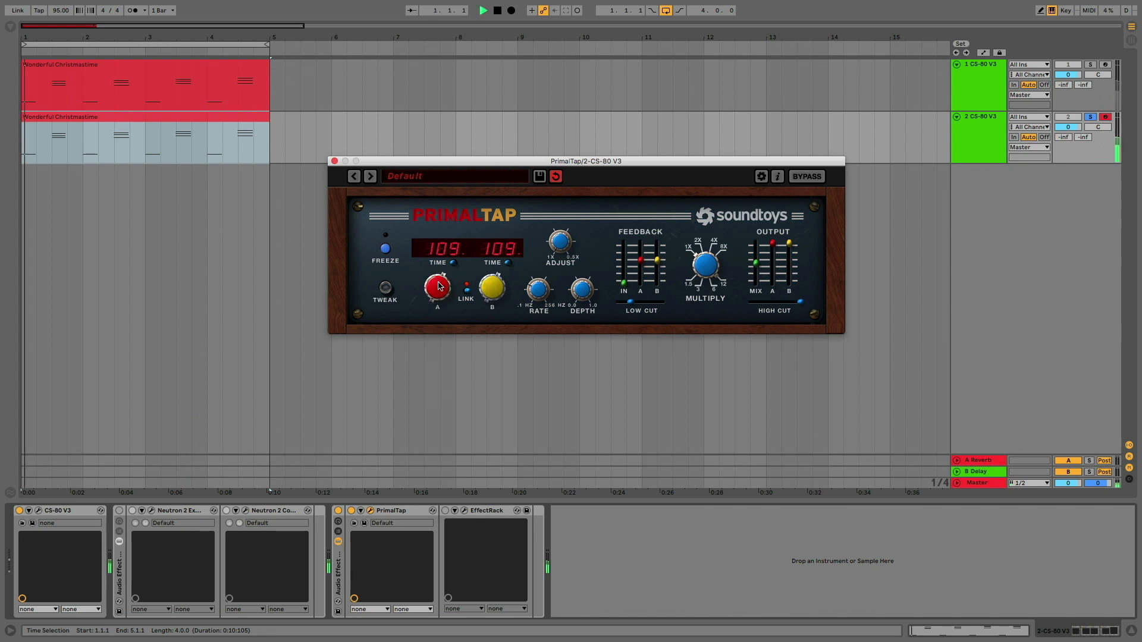
{"action": "mouse_move", "coordinate": [438, 287]}
{"action": "left_mouse_down"}
{"action": "mouse_move", "coordinate": [438, 274]}
{"action": "mouse_move", "coordinate": [438, 297]}
{"action": "mouse_move", "coordinate": [443, 287]}
{"action": "left_mouse_up"}
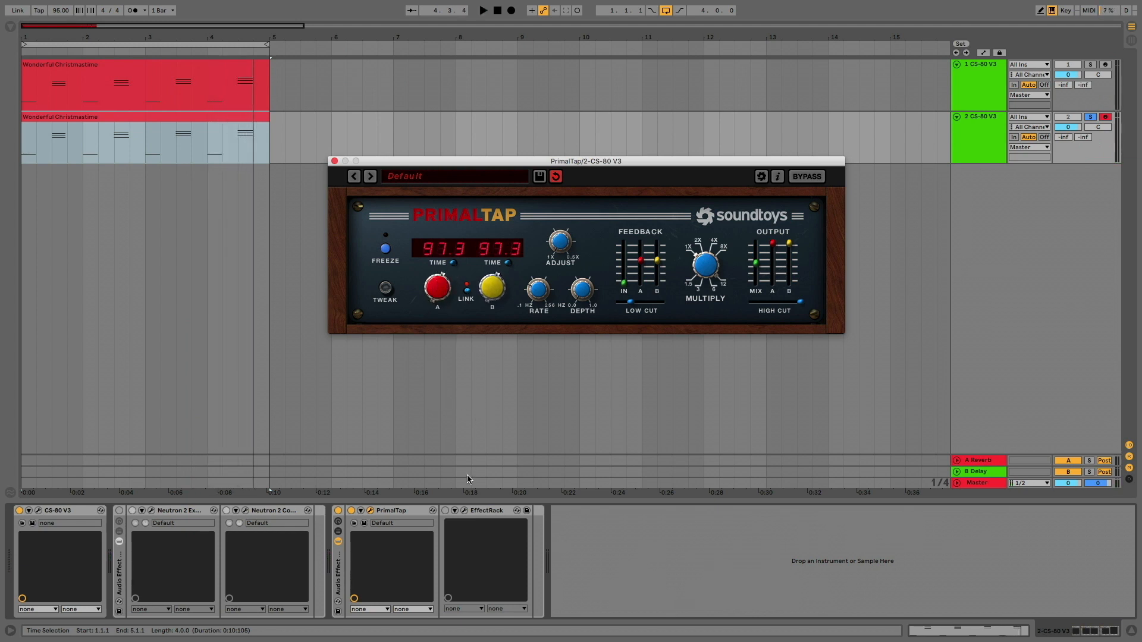
Enable EffectRack, return both PrimalTap delays to 0.50 beats, and play the loop
{"action": "left_click", "coordinate": [446, 511]}
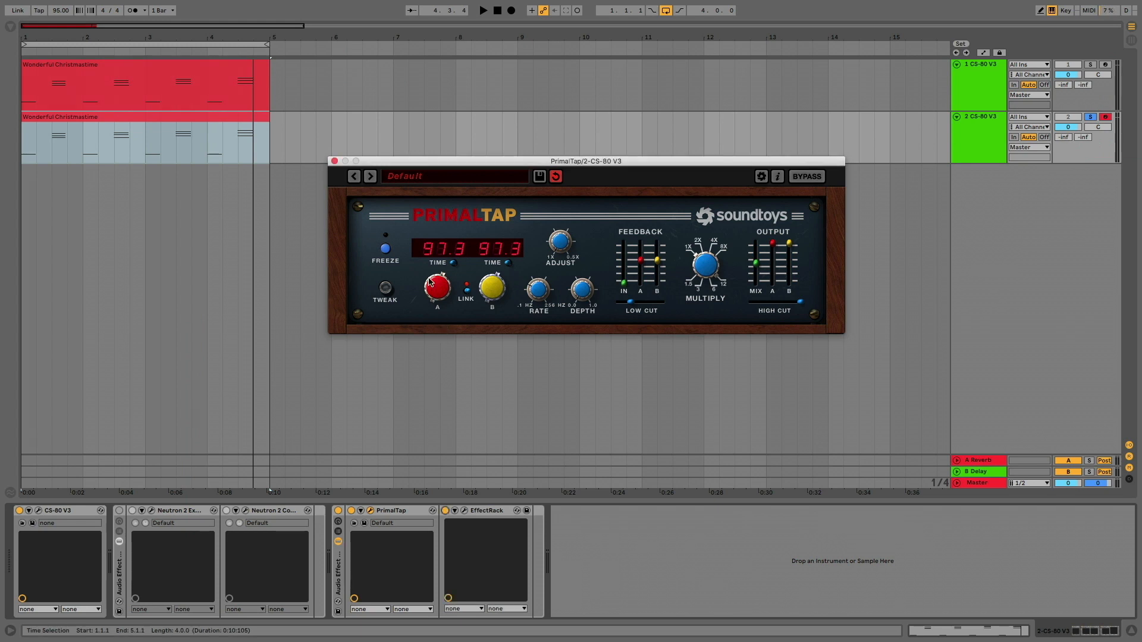
{"action": "left_click_drag", "start_coordinate": [438, 285], "coordinate": [447, 263]}
{"action": "key", "text": "space"}
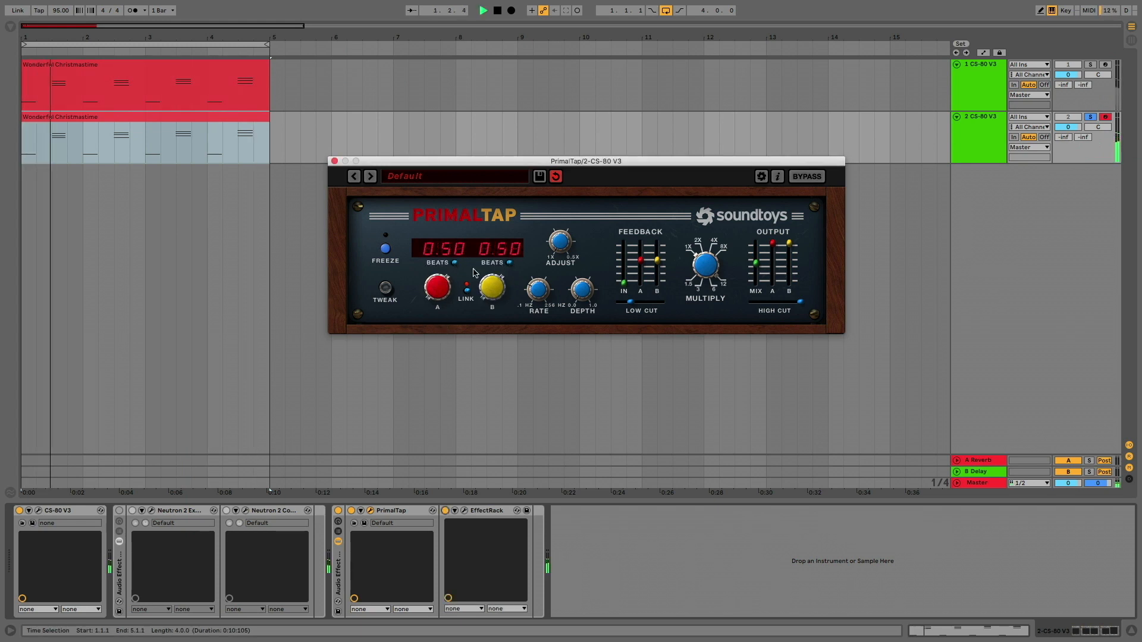
Open EffectRack, load the Dark Reflections preset from the 05 Spaces category, and play the loop
{"action": "left_click", "coordinate": [465, 513]}
{"action": "left_click", "coordinate": [465, 513]}
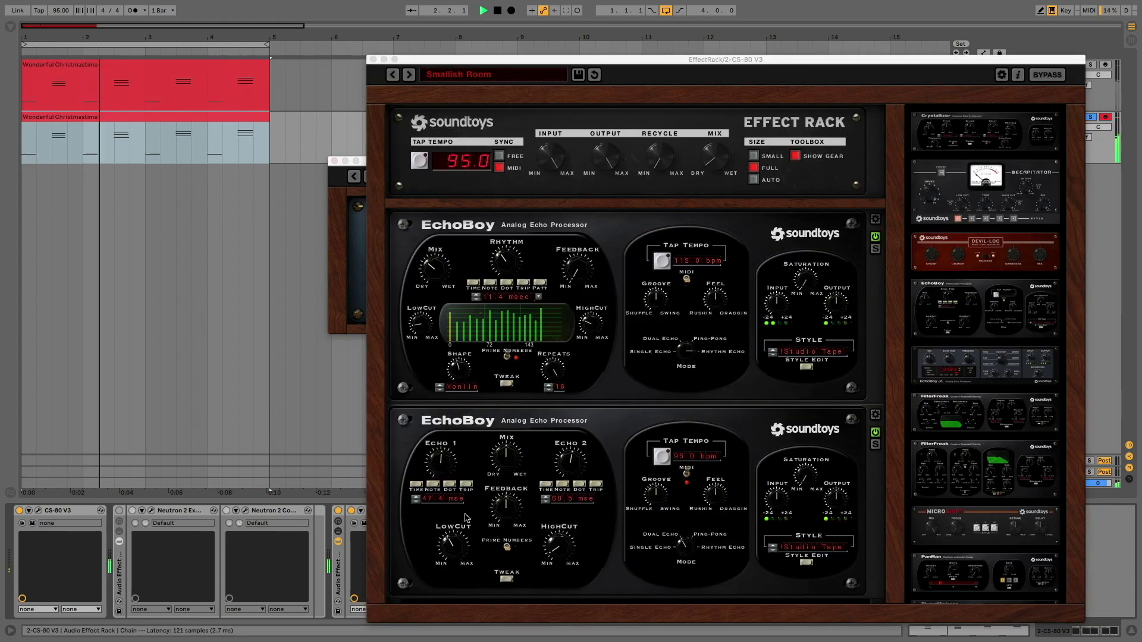
{"action": "left_click_drag", "start_coordinate": [522, 60], "coordinate": [437, 52]}
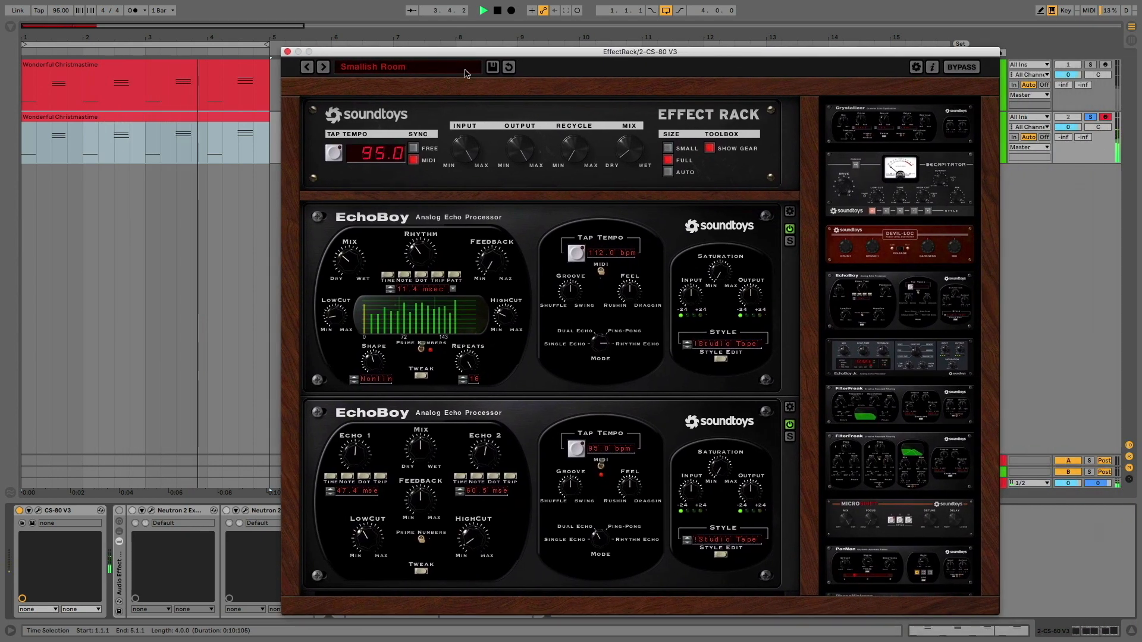
{"action": "left_click", "coordinate": [375, 71]}
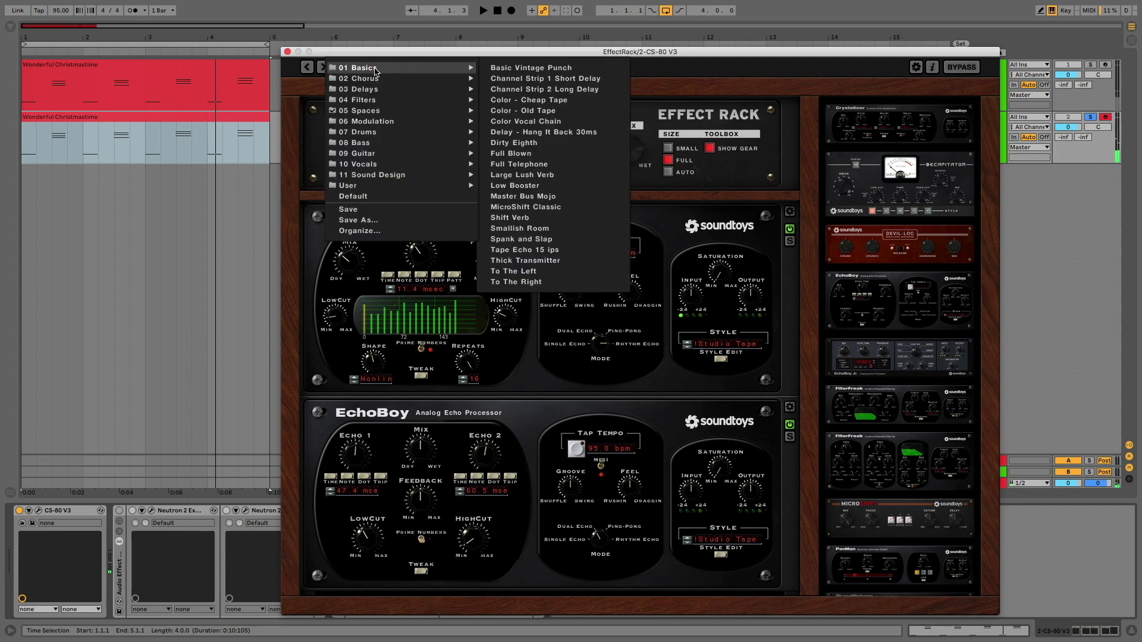
{"action": "mouse_move", "coordinate": [369, 111]}
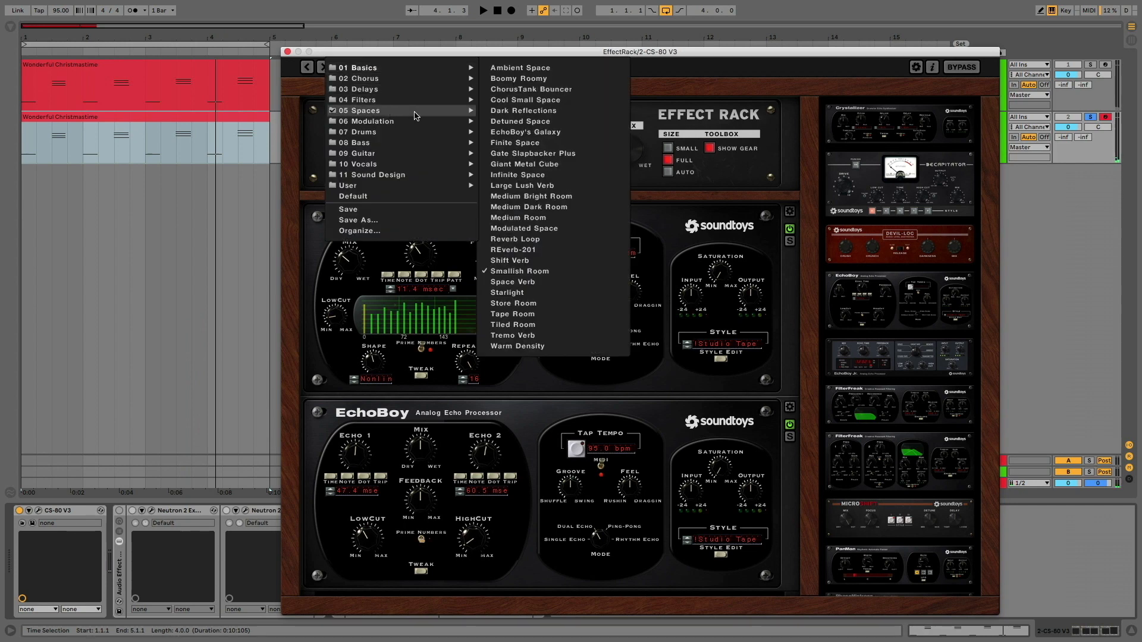
{"action": "left_click", "coordinate": [545, 112]}
{"action": "key", "text": "space"}
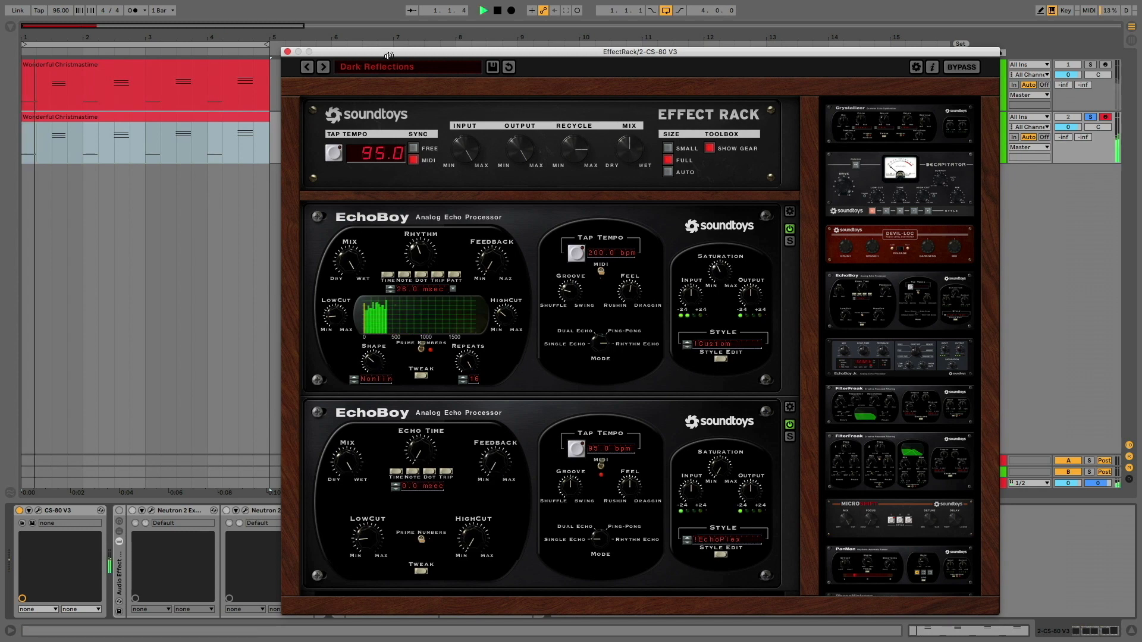
Adjust EffectRack's overall Mix during playback and close its window
{"action": "left_click_drag", "start_coordinate": [367, 57], "coordinate": [336, 44]}
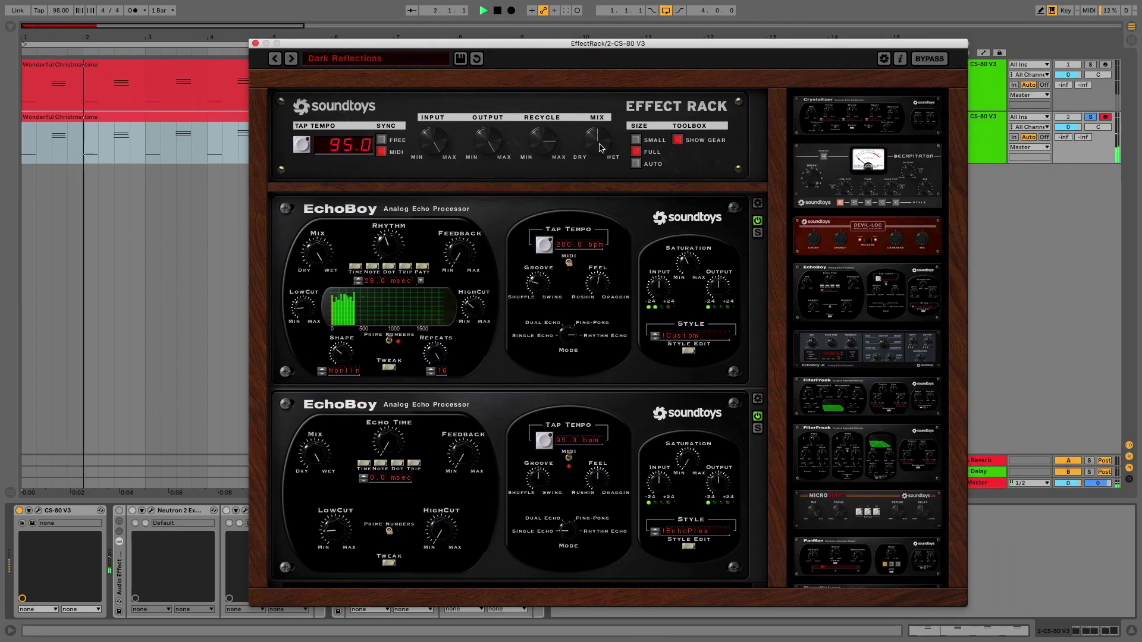
{"action": "left_click_drag", "start_coordinate": [597, 141], "coordinate": [597, 113]}
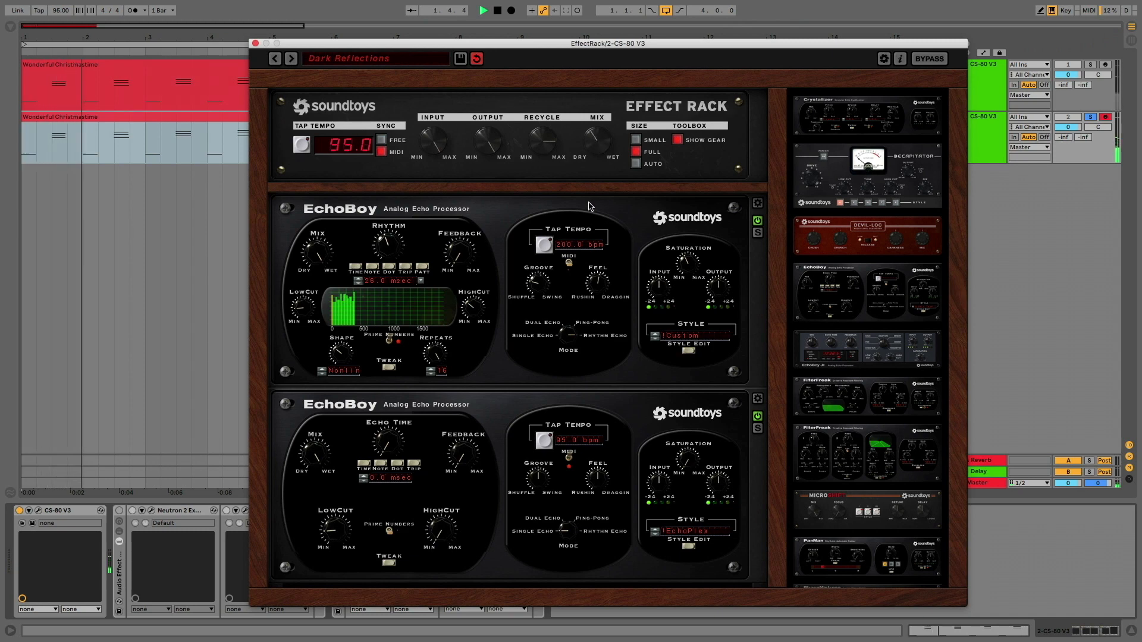
{"action": "left_click", "coordinate": [256, 44]}
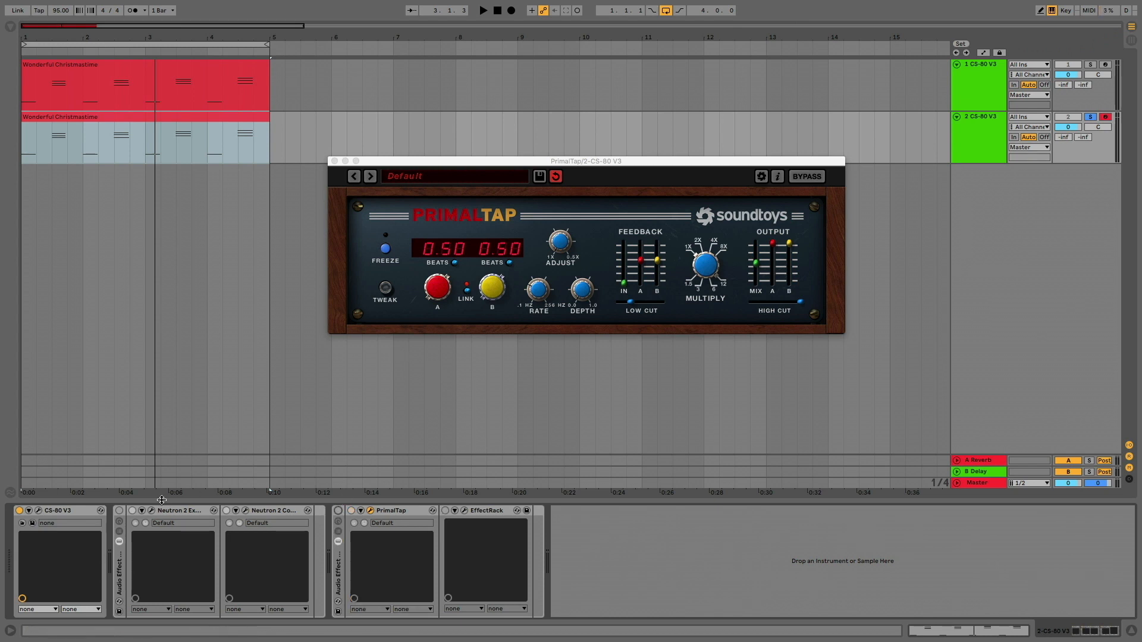
Enable the first effect rack in place of the second, with only Neutron 2 Exciter active, and open the Exciter
{"action": "left_click", "coordinate": [120, 512]}
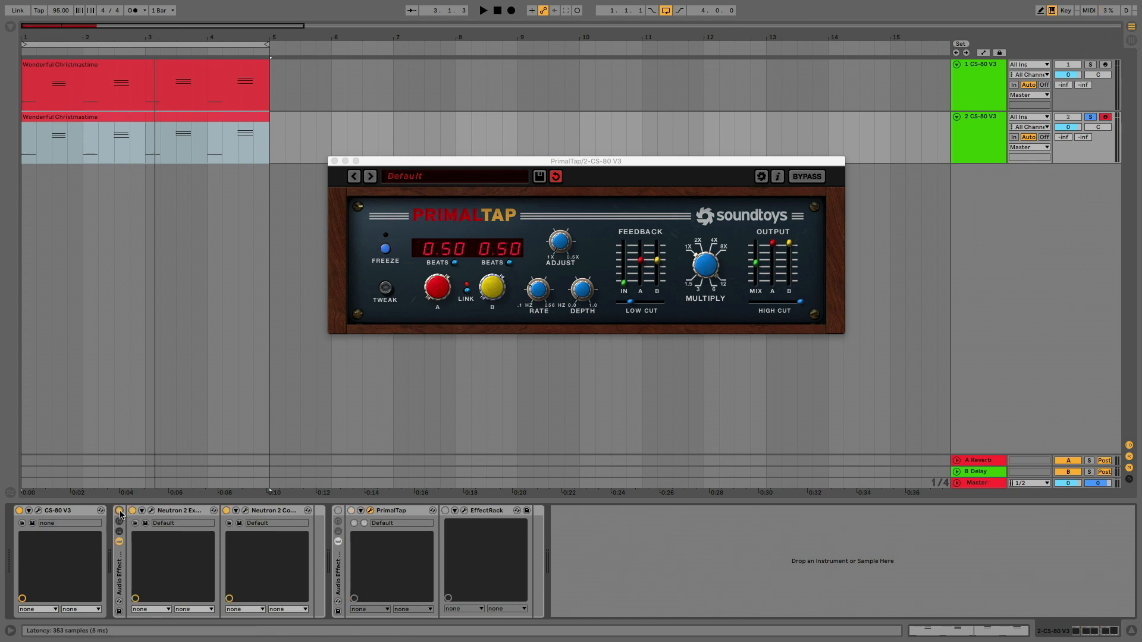
{"action": "left_click", "coordinate": [151, 510]}
{"action": "left_click_drag", "start_coordinate": [670, 113], "coordinate": [438, 107]}
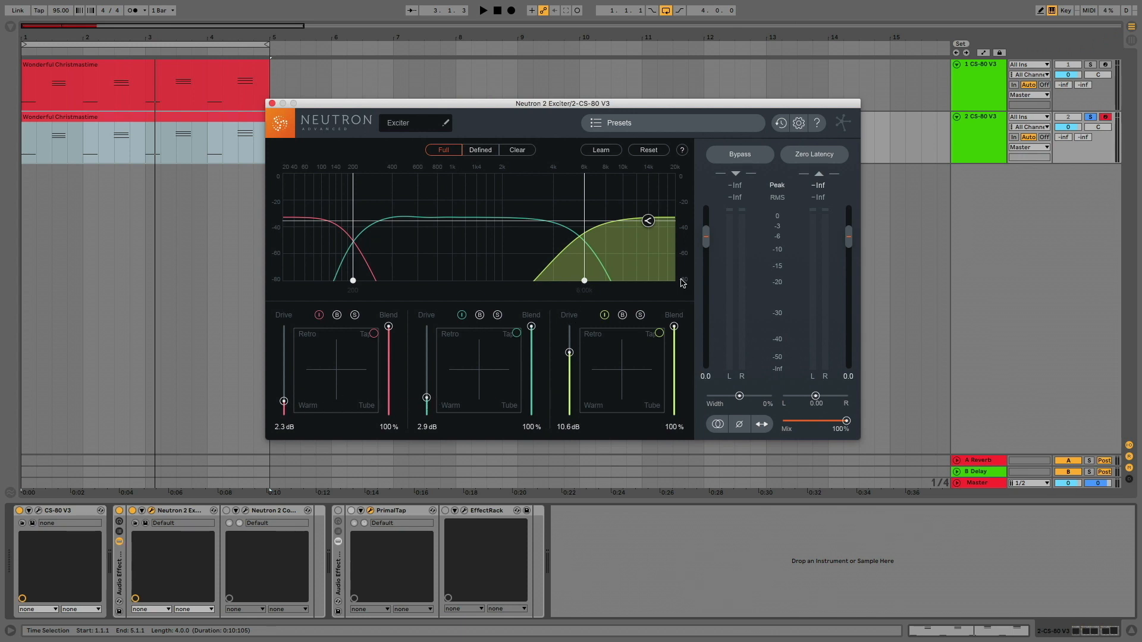
Play the loop and switch Neutron 2 Exciter off to compare the sound without it
{"action": "key", "text": "space"}
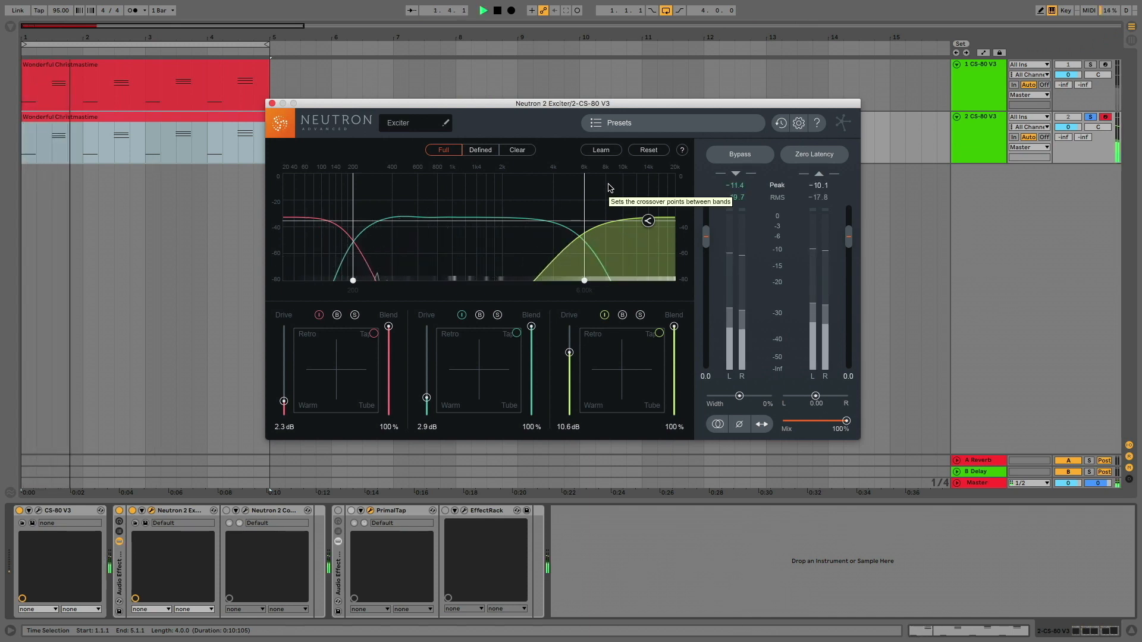
{"action": "left_click", "coordinate": [133, 511]}
{"action": "key", "text": "space"}
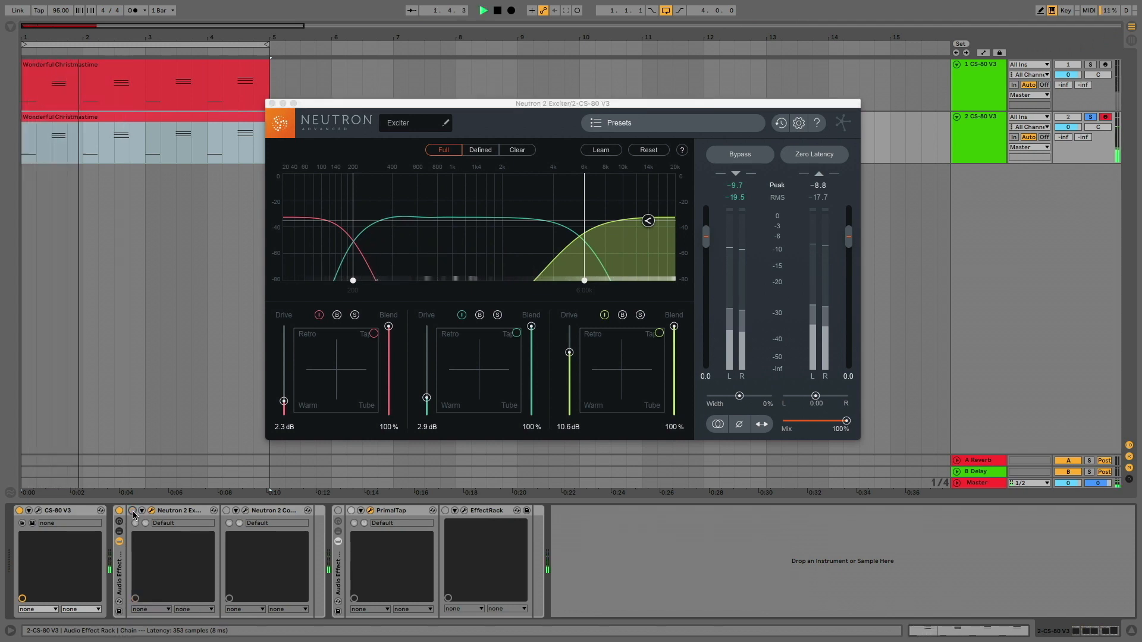
Switch Neutron 2 Exciter back on to hear the loop through it, and stop playback
{"action": "left_click", "coordinate": [132, 511]}
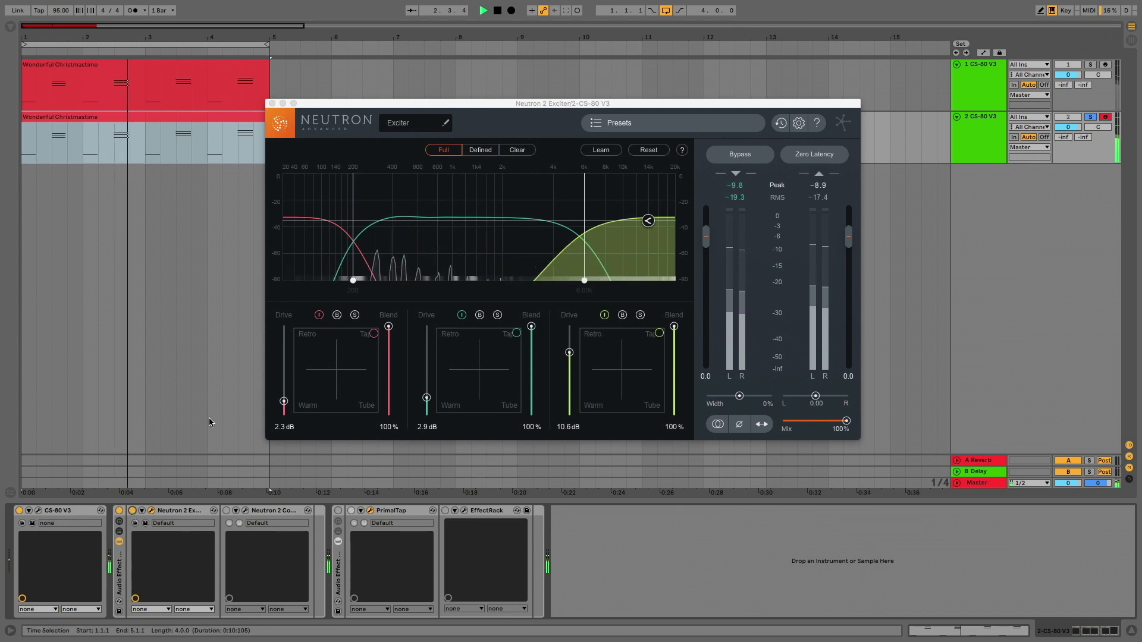
{"action": "key", "text": "space"}
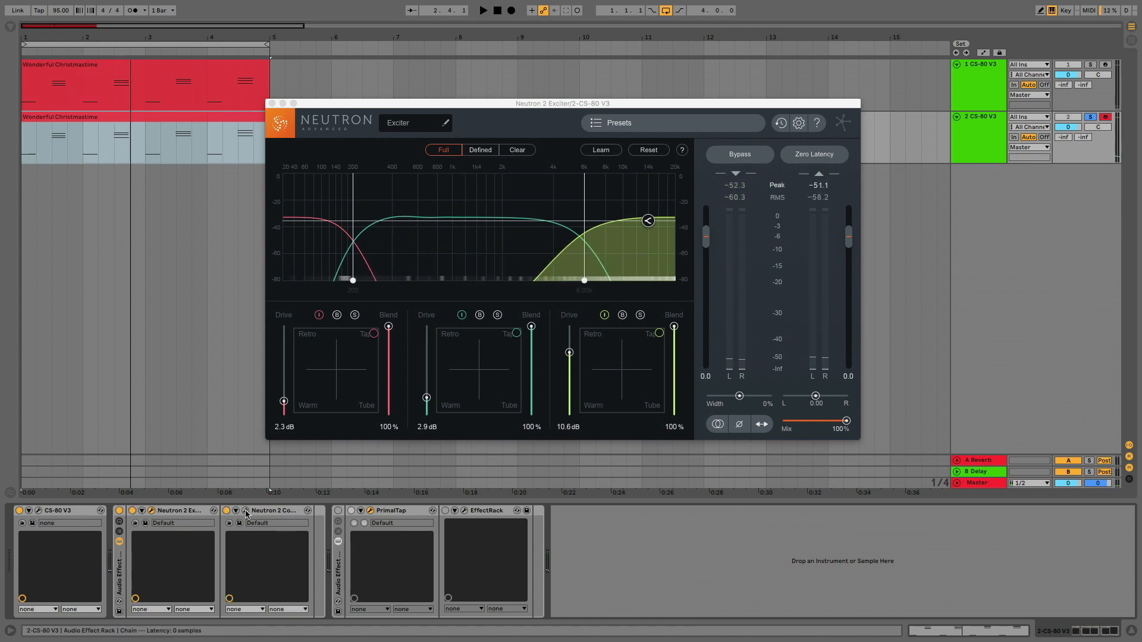
Enable and open Neutron 2 Compressor alongside the Exciter, and play the loop through both
{"action": "left_click", "coordinate": [245, 511]}
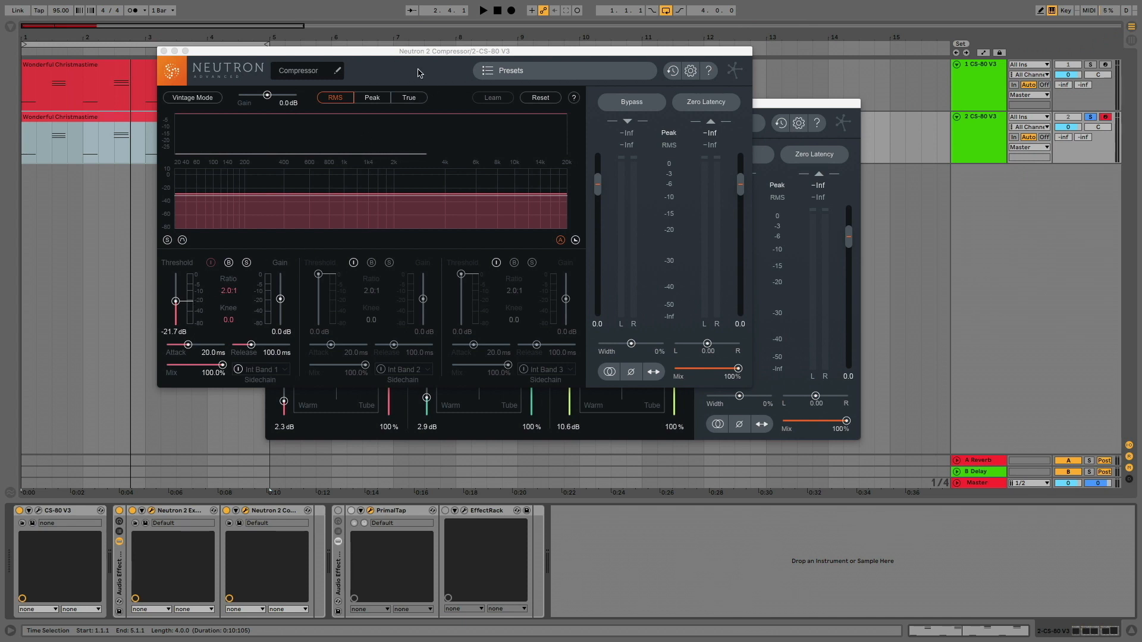
{"action": "key", "text": "space"}
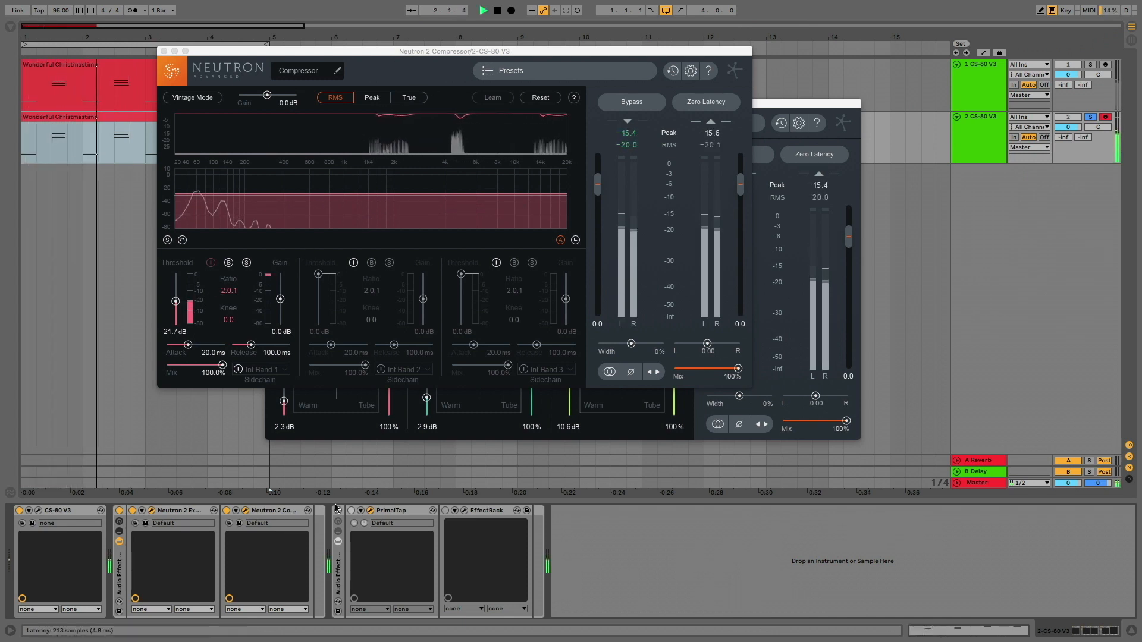
{"action": "key", "text": "space"}
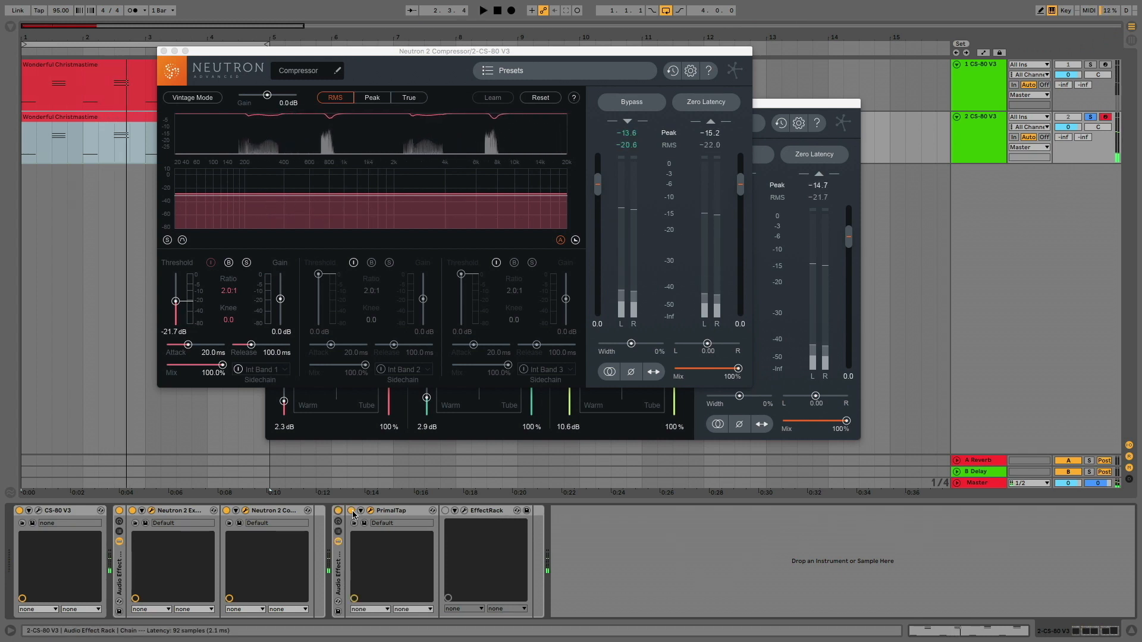
Close both Neutron windows and play the loop through PrimalTap in the second effect rack with its window open
{"action": "left_click", "coordinate": [164, 51]}
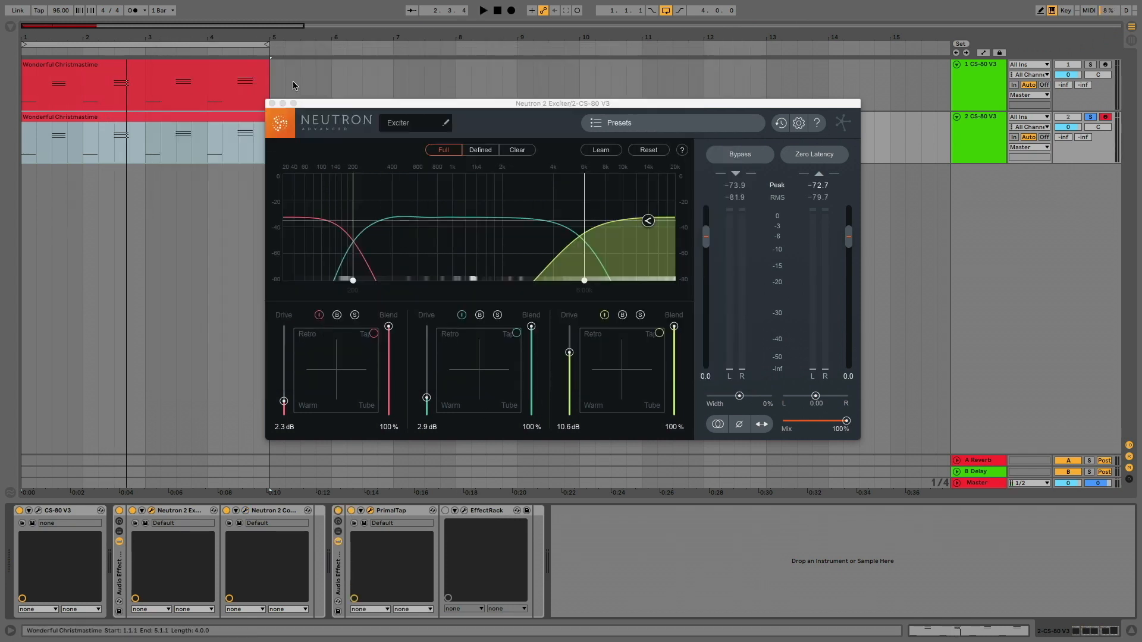
{"action": "left_click", "coordinate": [271, 104]}
{"action": "key", "text": "space"}
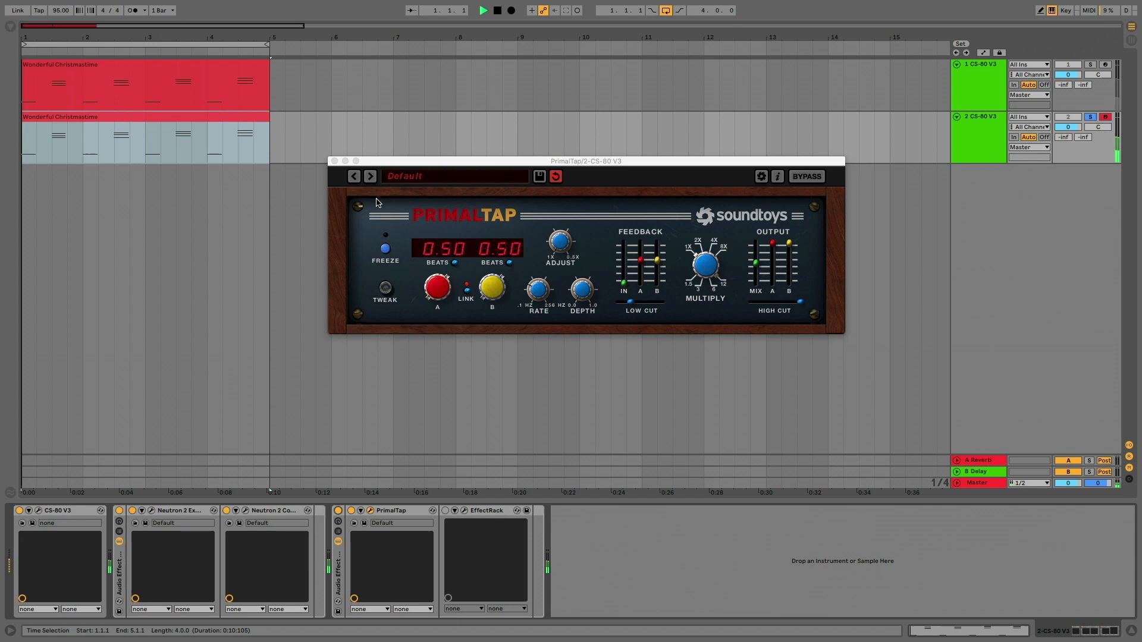
{"action": "left_click", "coordinate": [338, 174]}
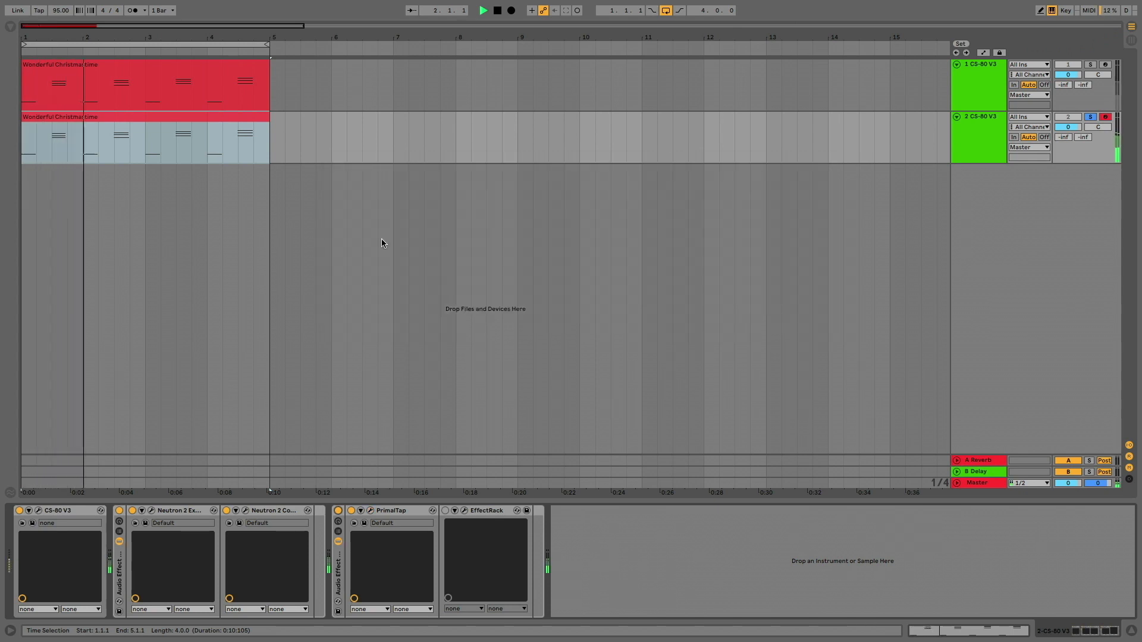
{"action": "left_click", "coordinate": [371, 511]}
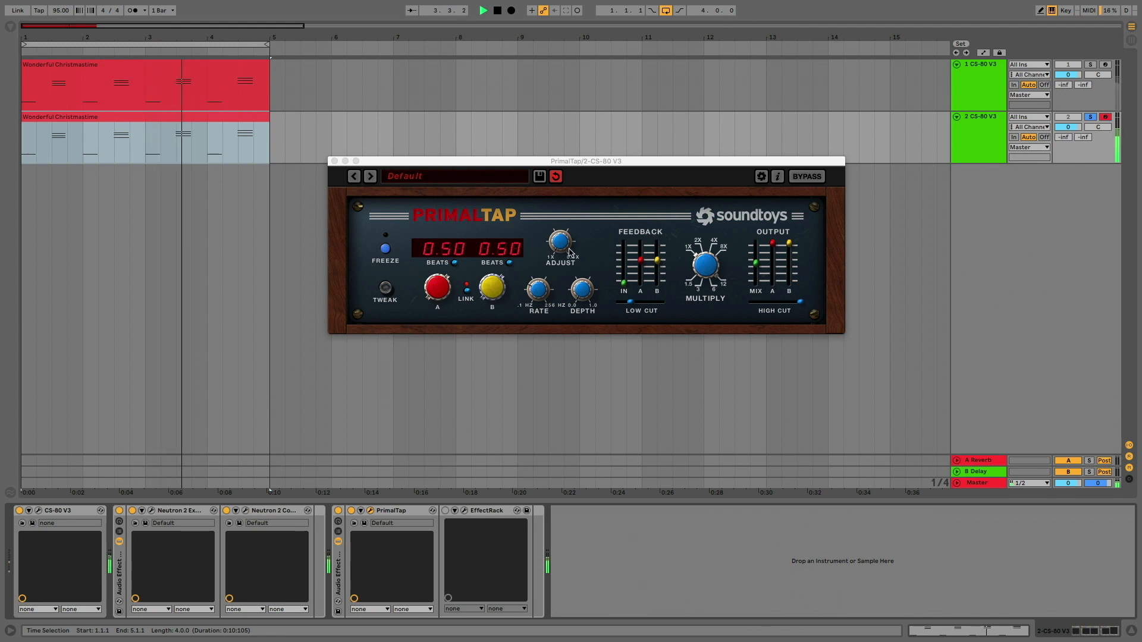